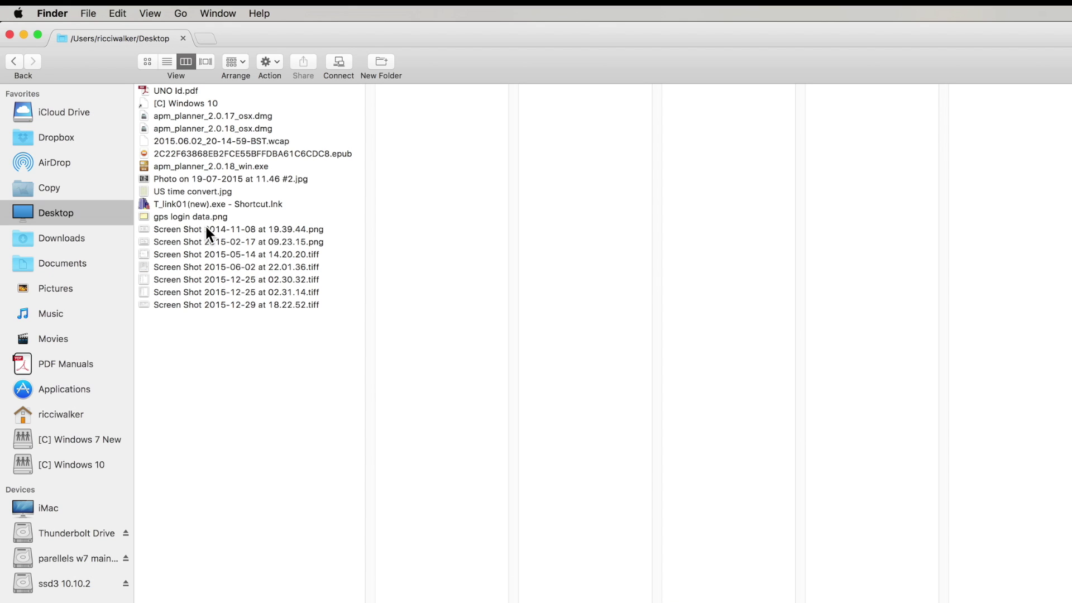
Step: Open the hidden Library folder from the Go menu using Option, then its Mail folder
{"action": "left_click", "coordinate": [180, 13]}
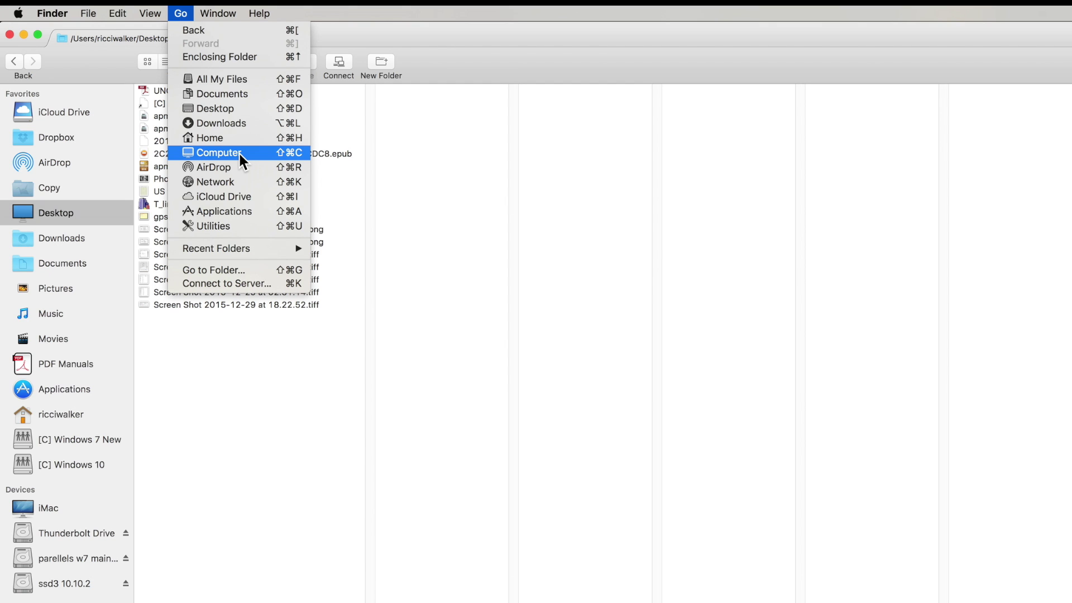
{"action": "key", "text": "alt"}
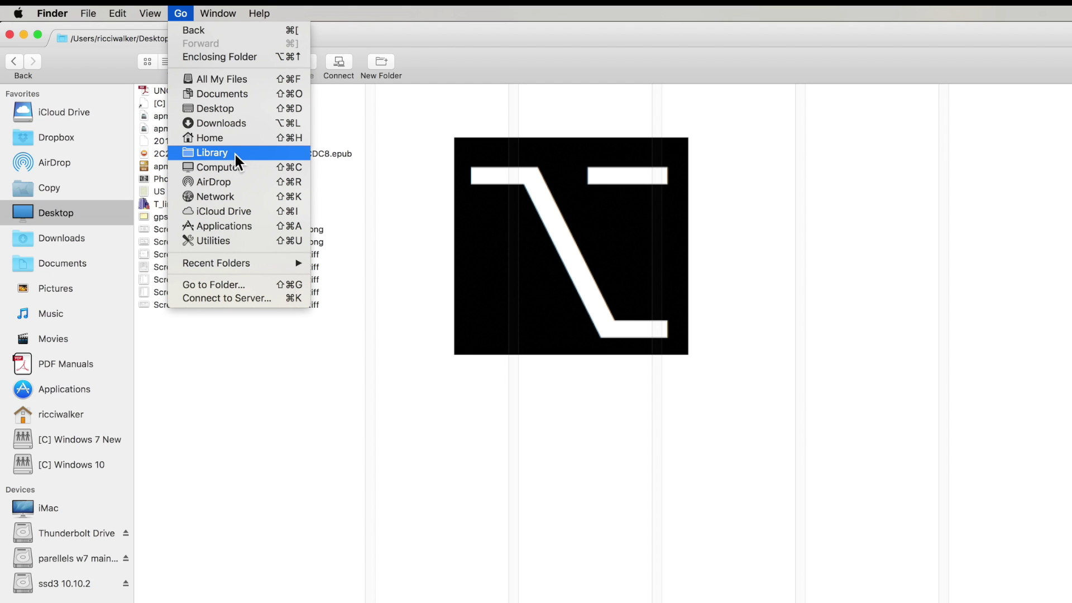
{"action": "left_click", "coordinate": [236, 155]}
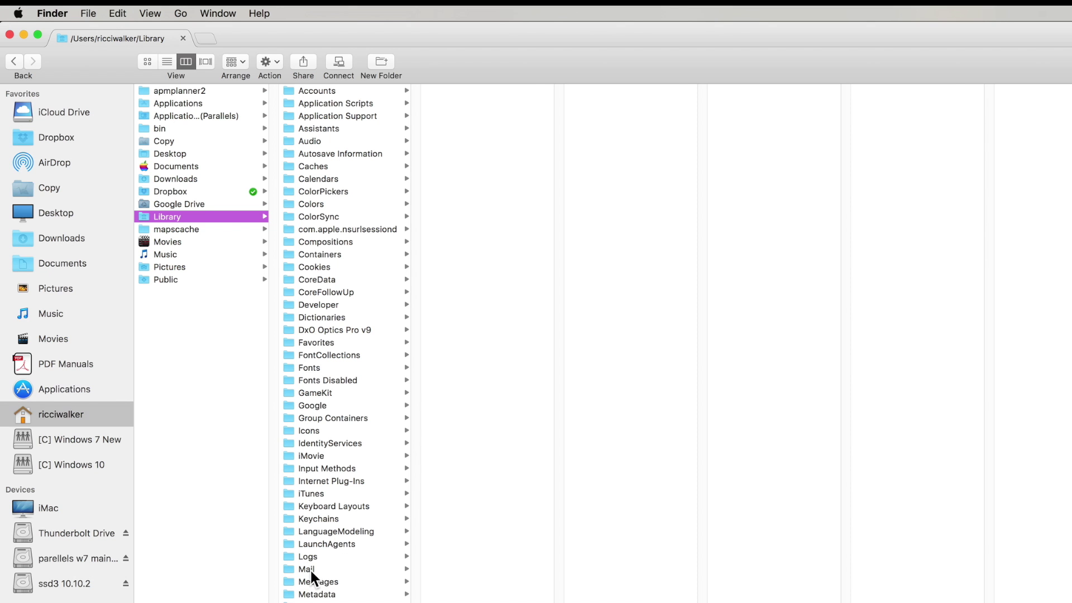
{"action": "left_click", "coordinate": [310, 569]}
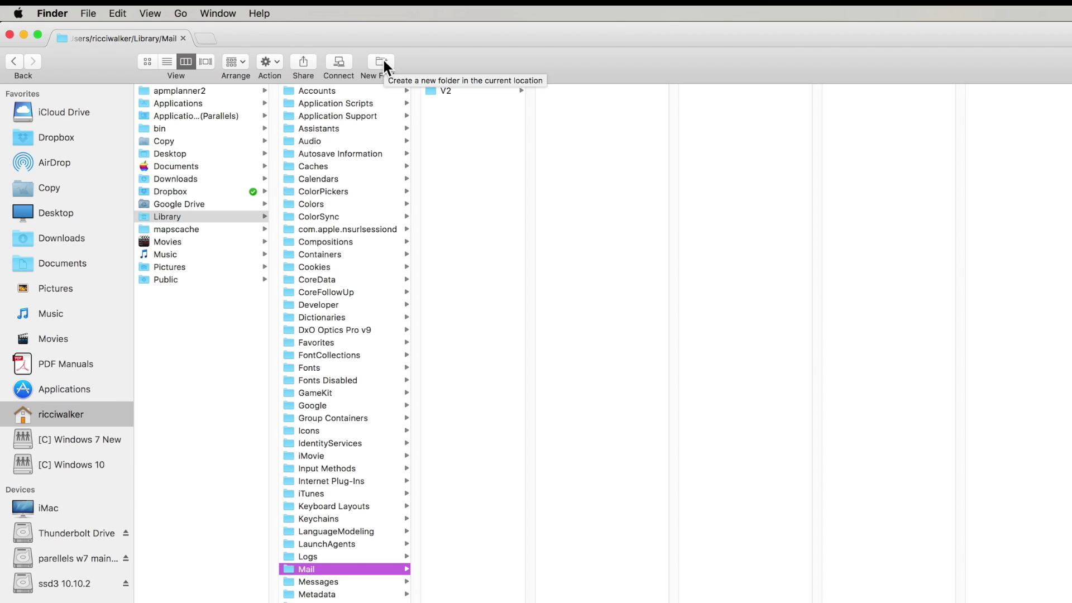
Step: Create a new folder named v3 in Library › Mail beside V2
{"action": "right_click", "coordinate": [483, 170]}
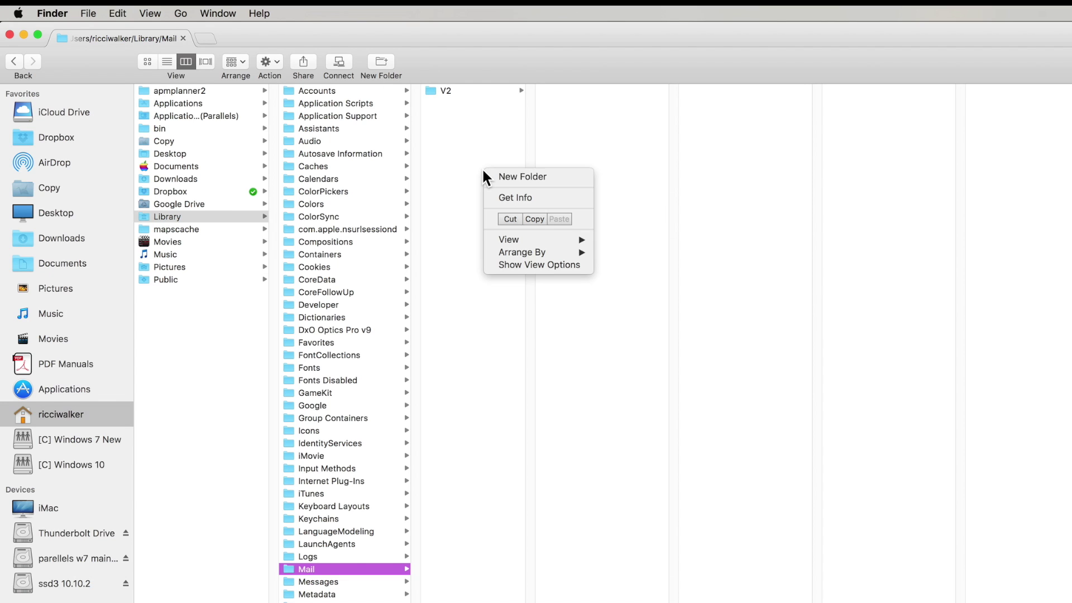
{"action": "left_click", "coordinate": [530, 178]}
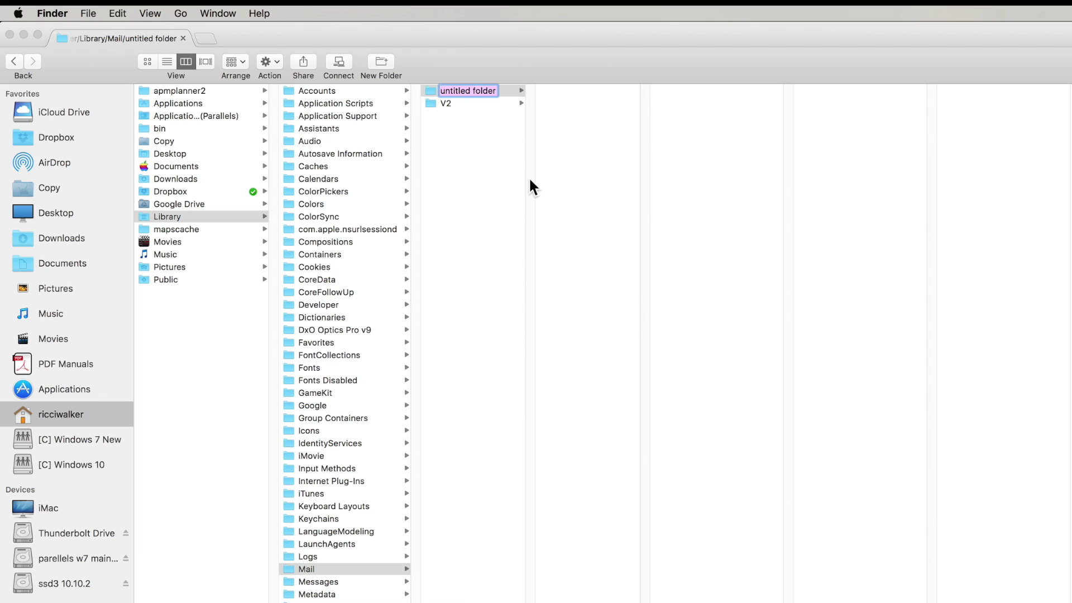
{"action": "type", "text": "V3"}
{"action": "key", "text": "Return"}
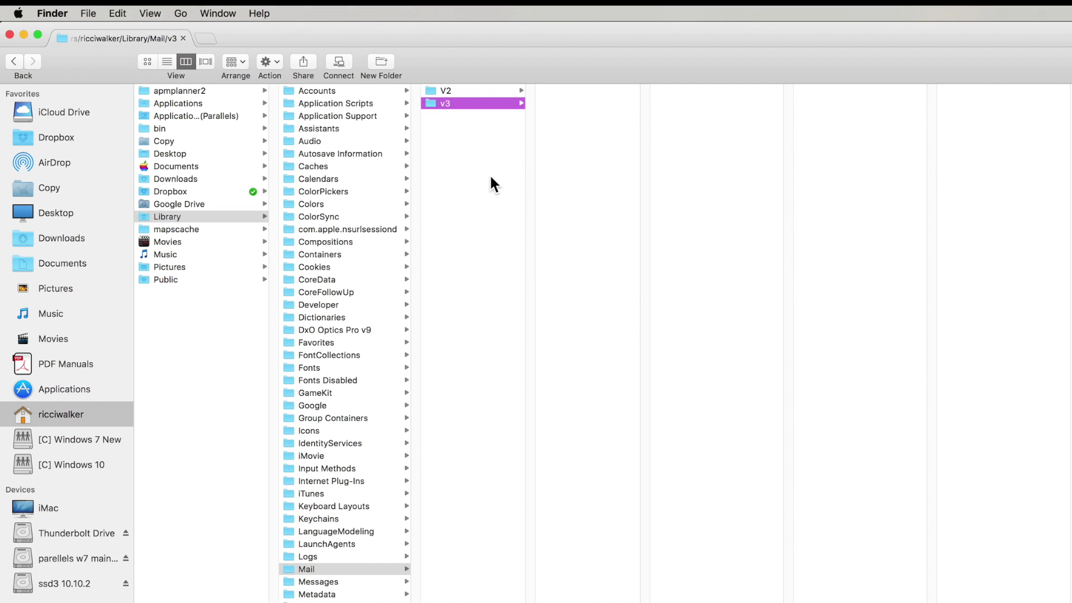
Step: Select all 16 items inside the V2 folder and cut them
{"action": "left_click", "coordinate": [482, 89]}
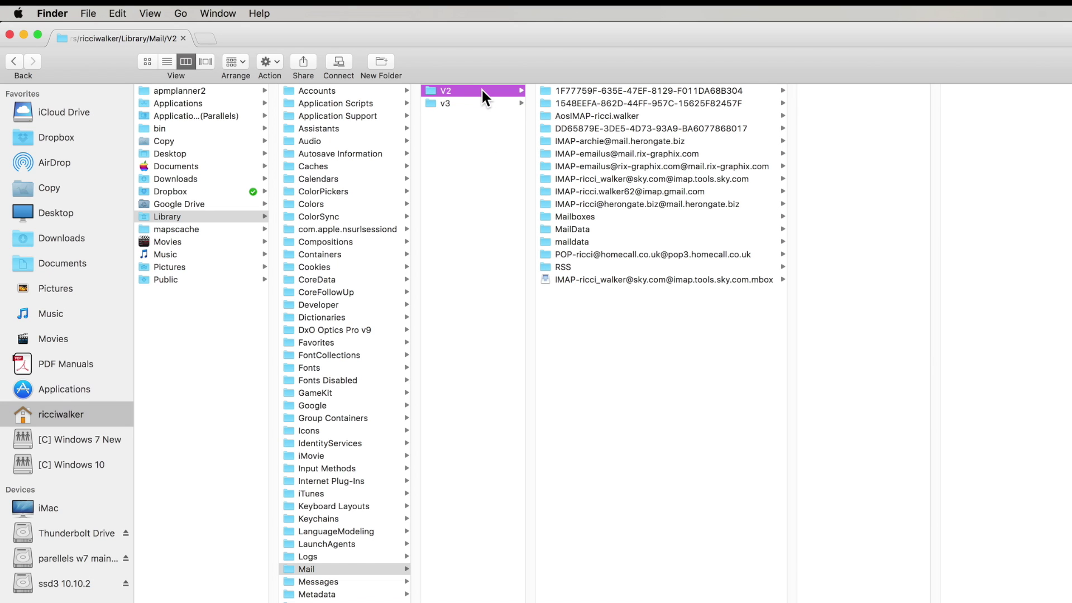
{"action": "left_click_drag", "start_coordinate": [608, 293], "coordinate": [593, 81]}
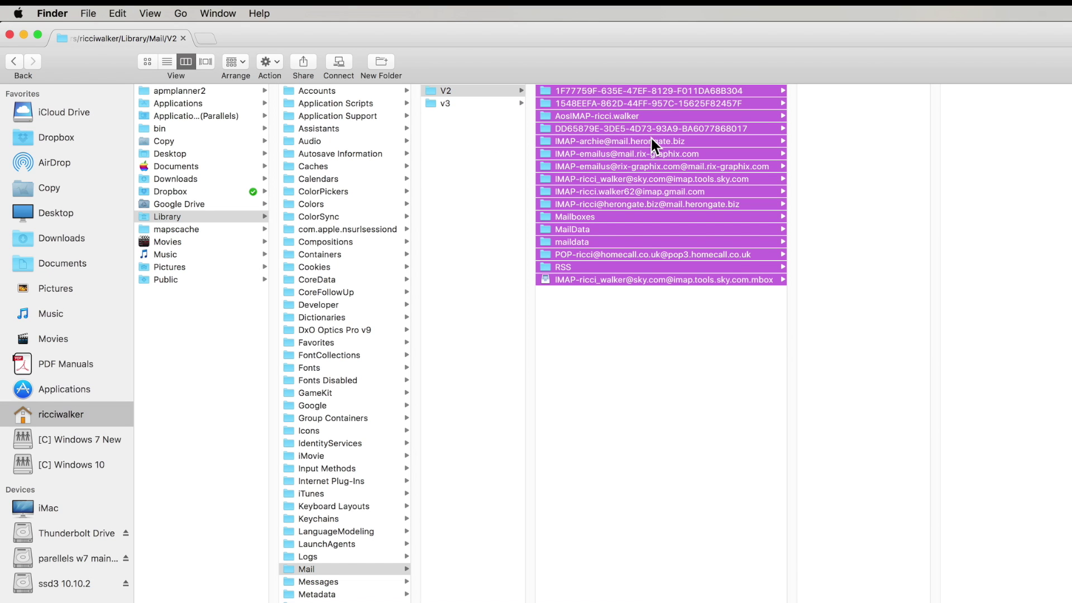
{"action": "right_click", "coordinate": [594, 163]}
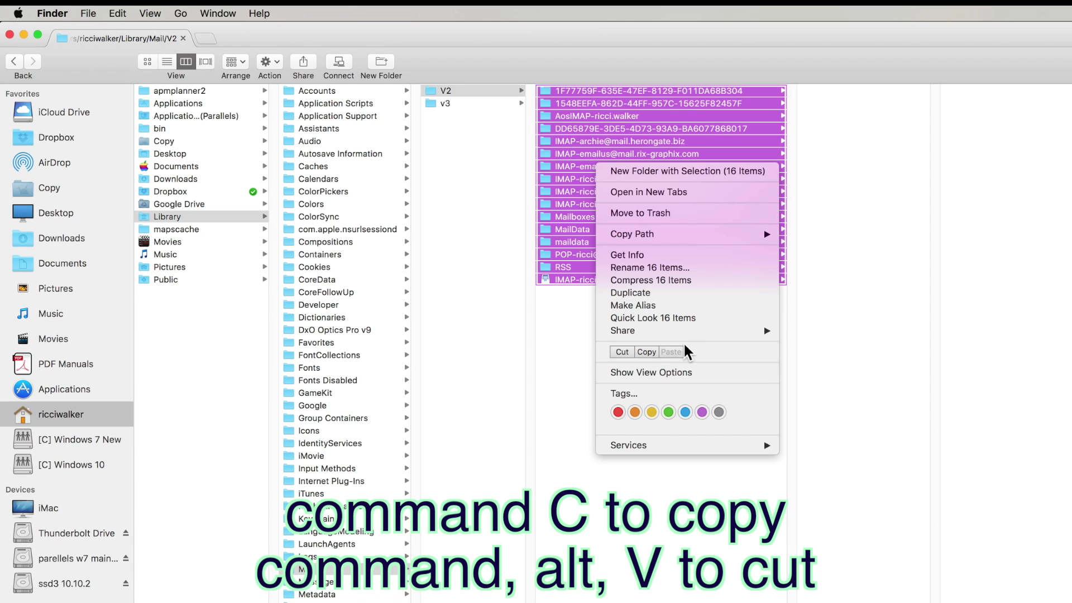
{"action": "left_click", "coordinate": [623, 352]}
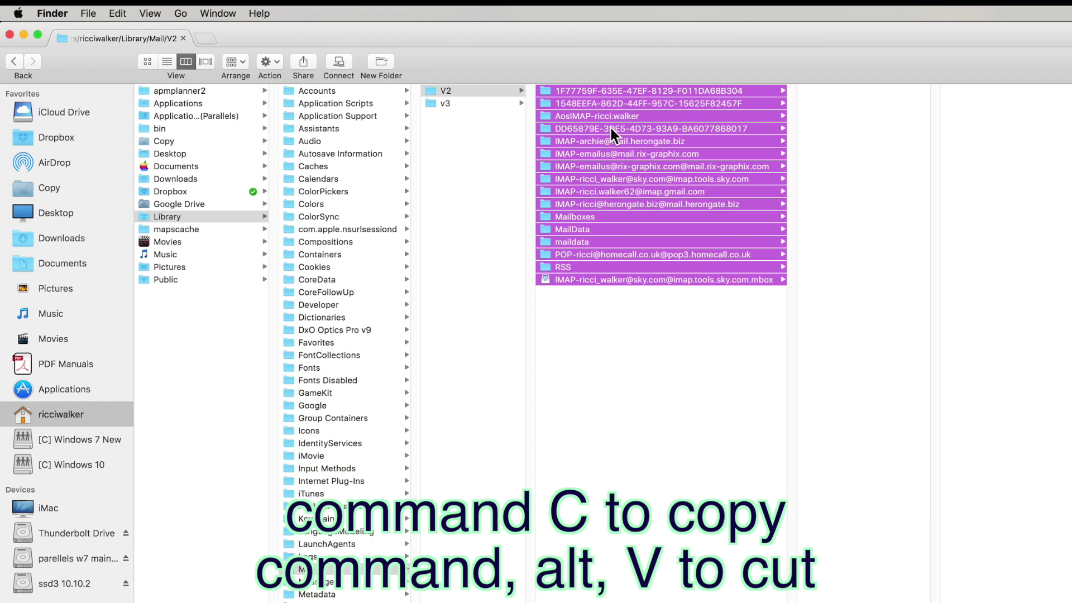
Step: Paste the 16 items into v3, authorizing the move with the admin password
{"action": "left_click", "coordinate": [444, 105]}
{"action": "right_click", "coordinate": [581, 145]}
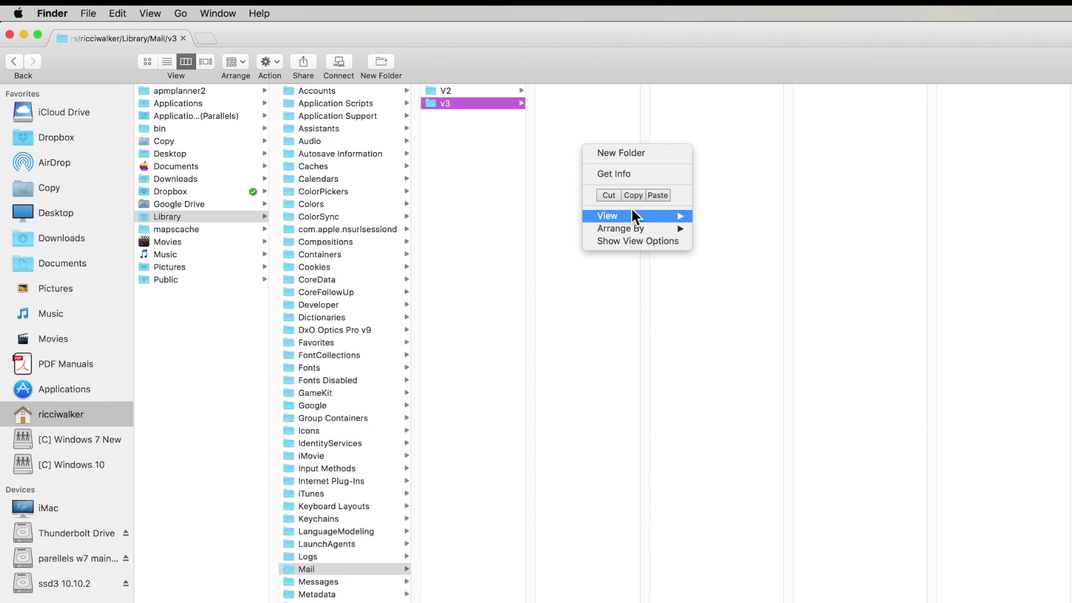
{"action": "left_click", "coordinate": [657, 195]}
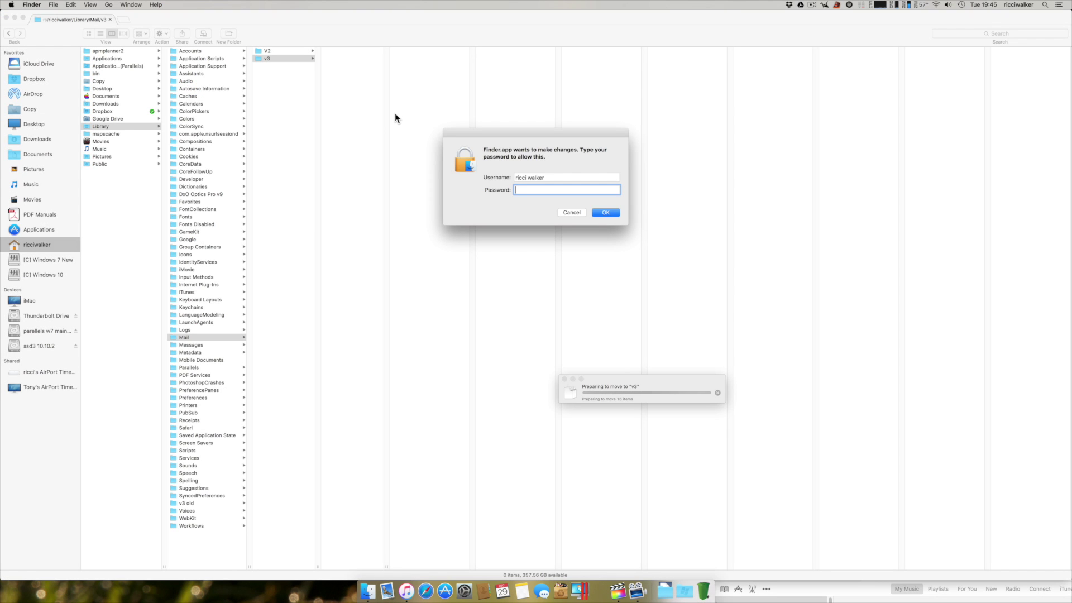
{"action": "type", "text": "•••••••••"}
{"action": "key", "text": "Return"}
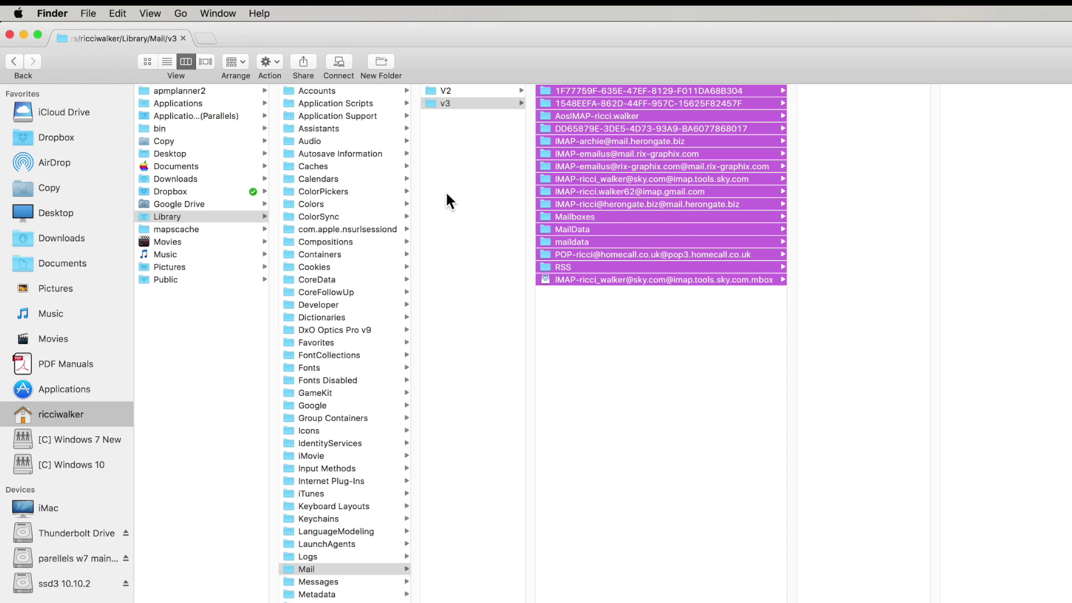
Step: Confirm V2 is empty and compare v3's MailData and lowercase maildata folders
{"action": "left_click", "coordinate": [488, 92]}
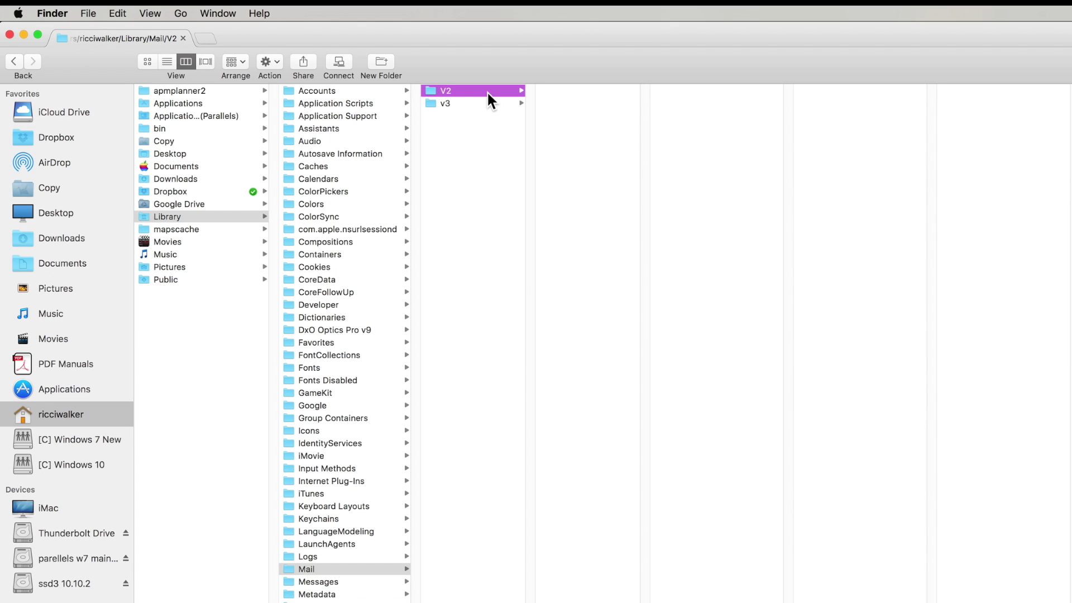
{"action": "left_click", "coordinate": [470, 103]}
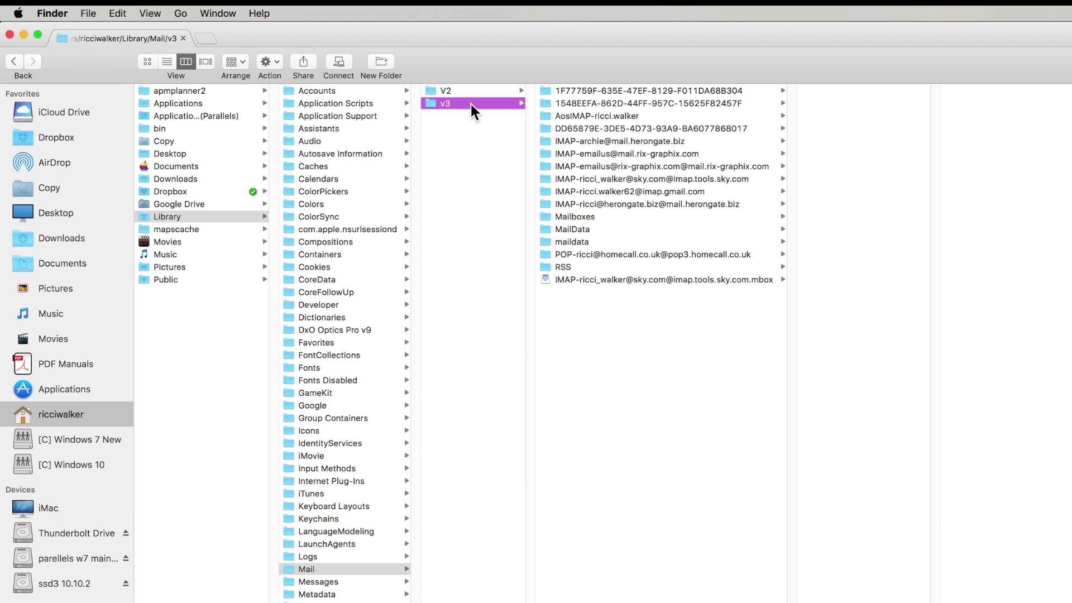
{"action": "left_click", "coordinate": [579, 227]}
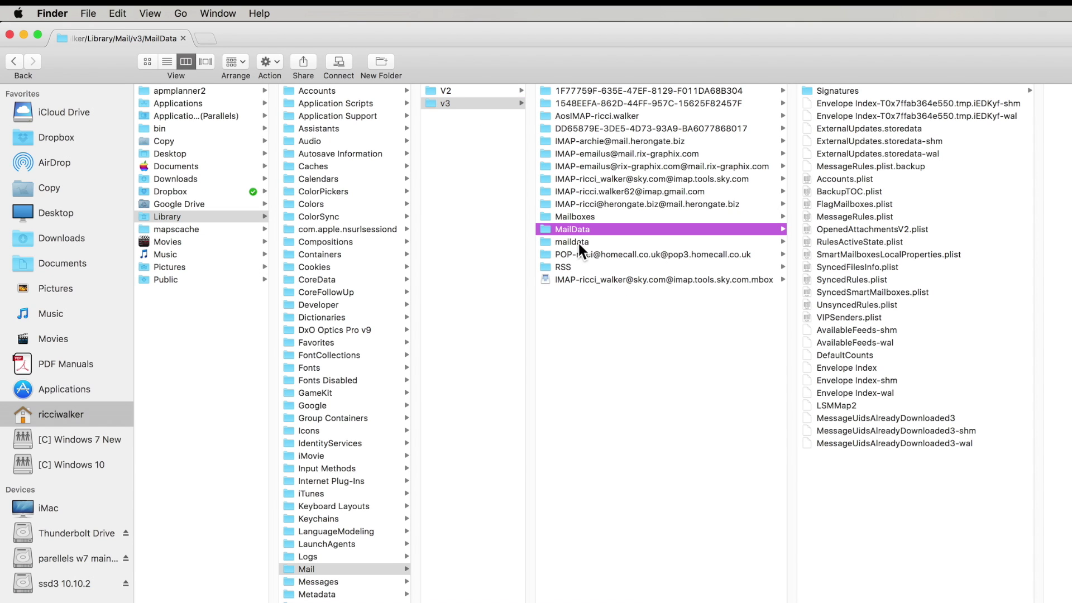
{"action": "left_click", "coordinate": [578, 241]}
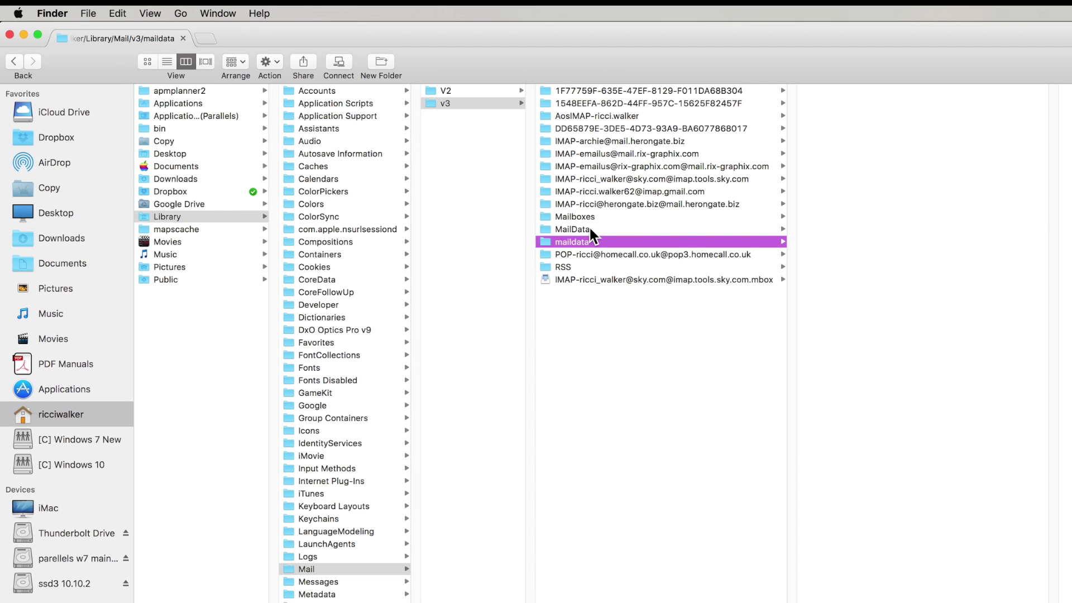
{"action": "left_click", "coordinate": [591, 229]}
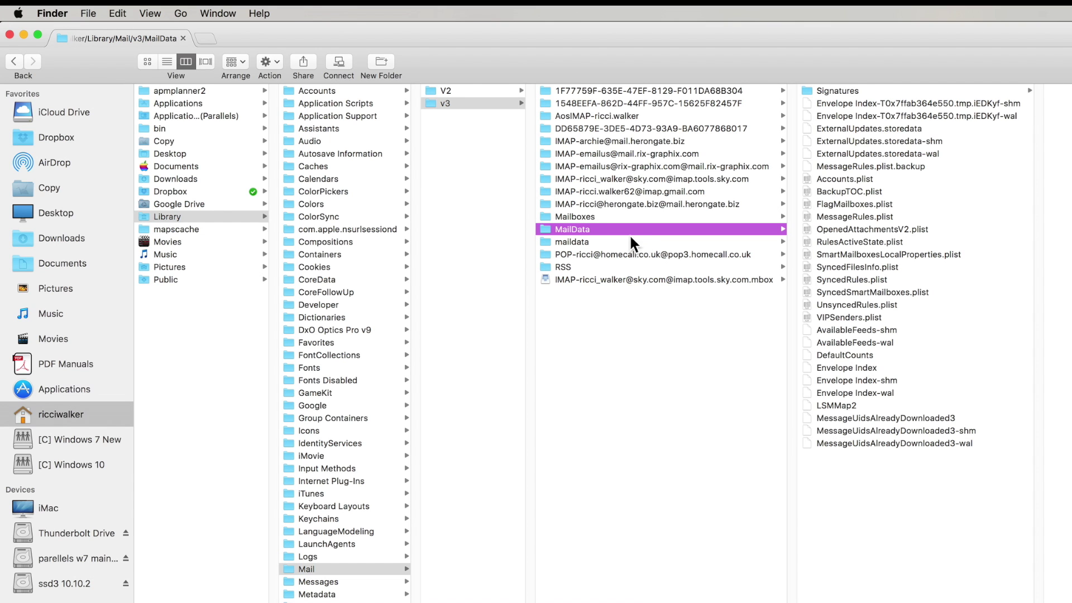
Step: Delete the lowercase maildata folder from v3, keeping MailData, and return to V2
{"action": "left_click", "coordinate": [573, 241]}
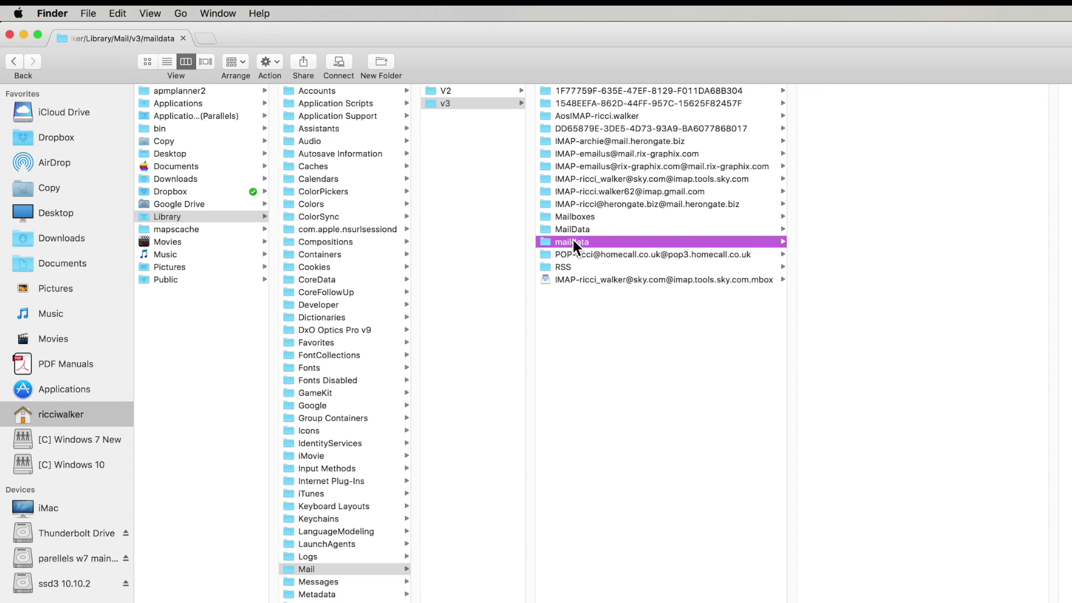
{"action": "key", "text": "super+BackSpace"}
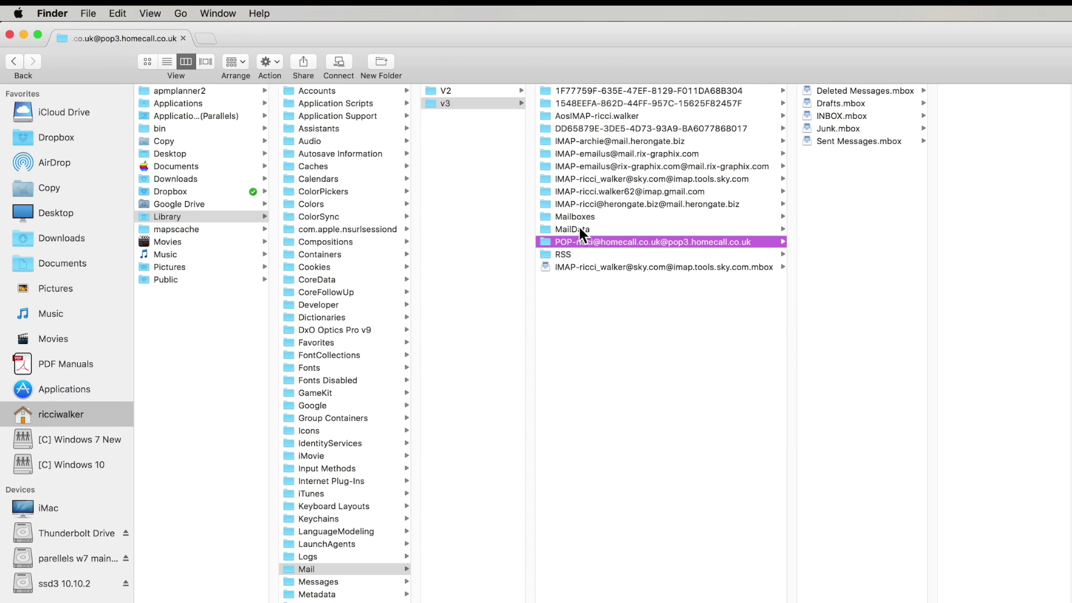
{"action": "left_click", "coordinate": [580, 229]}
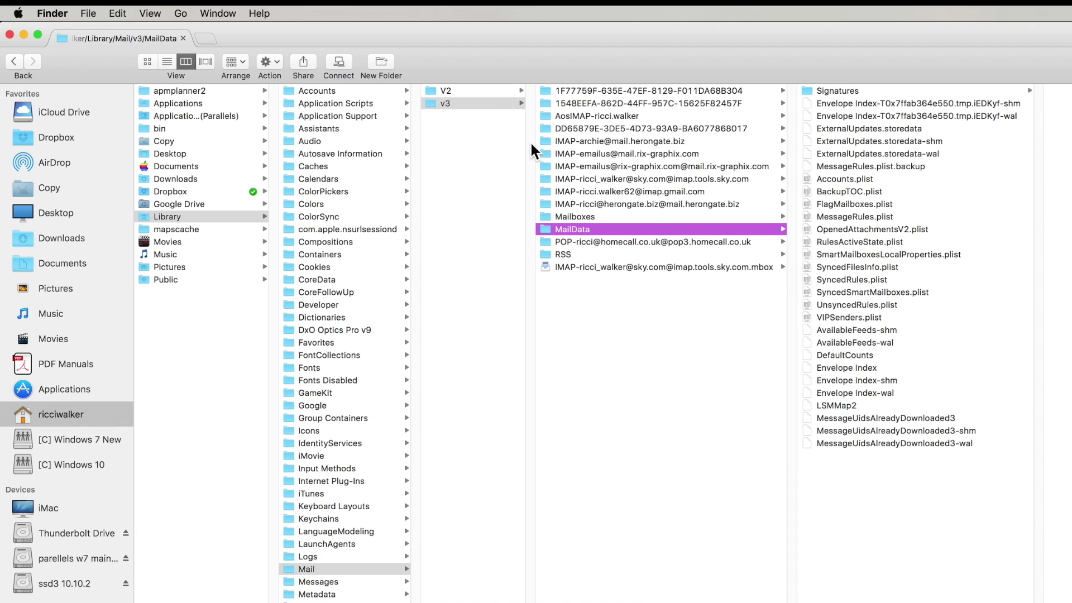
{"action": "left_click", "coordinate": [494, 91]}
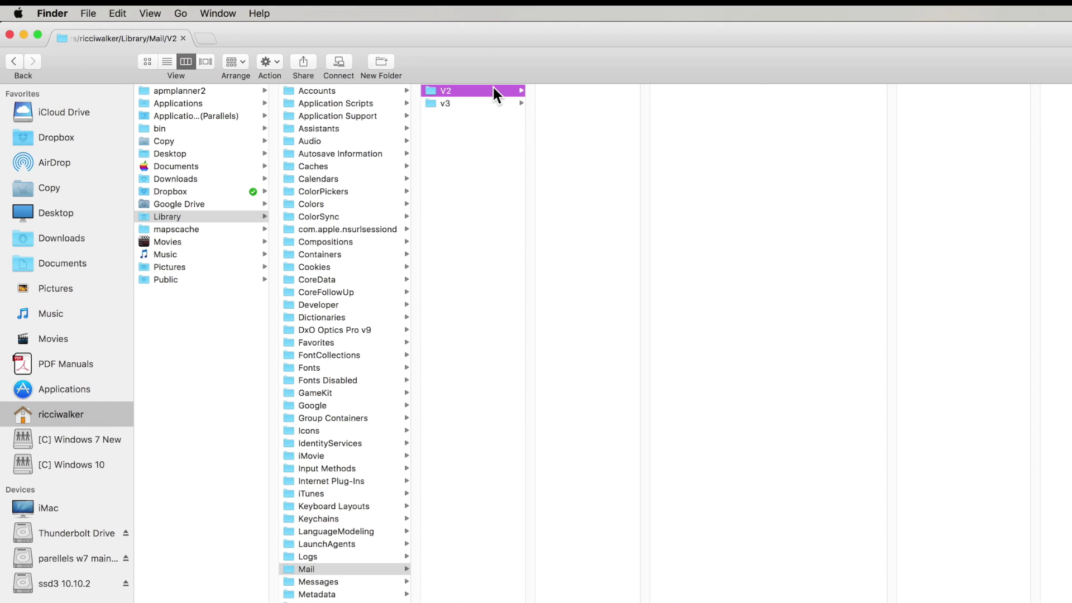
Step: Create a new folder named 'mail data' inside V2
{"action": "right_click", "coordinate": [584, 119]}
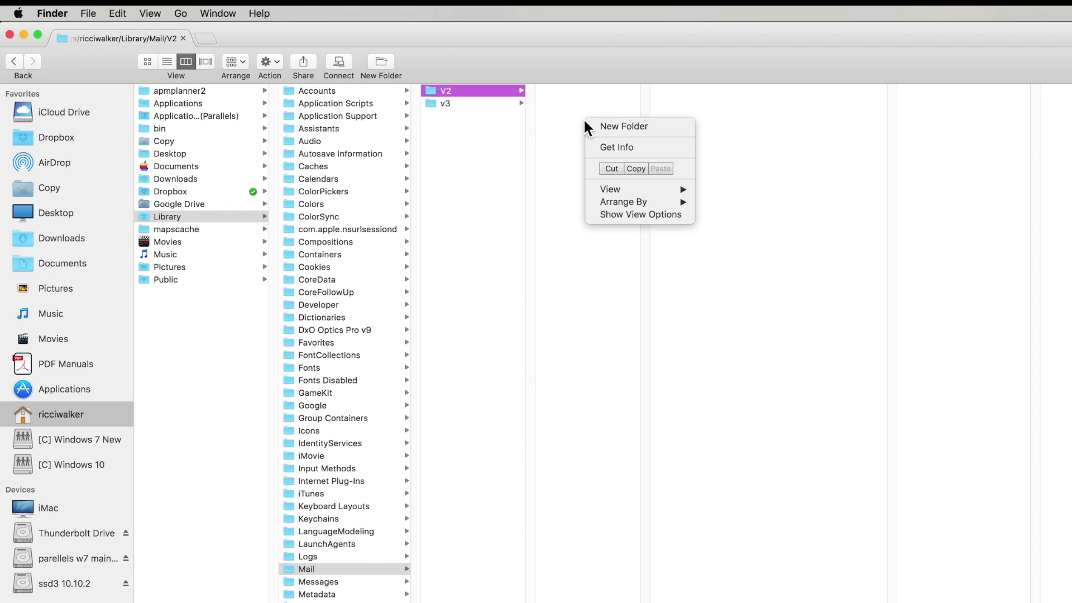
{"action": "left_click", "coordinate": [601, 127]}
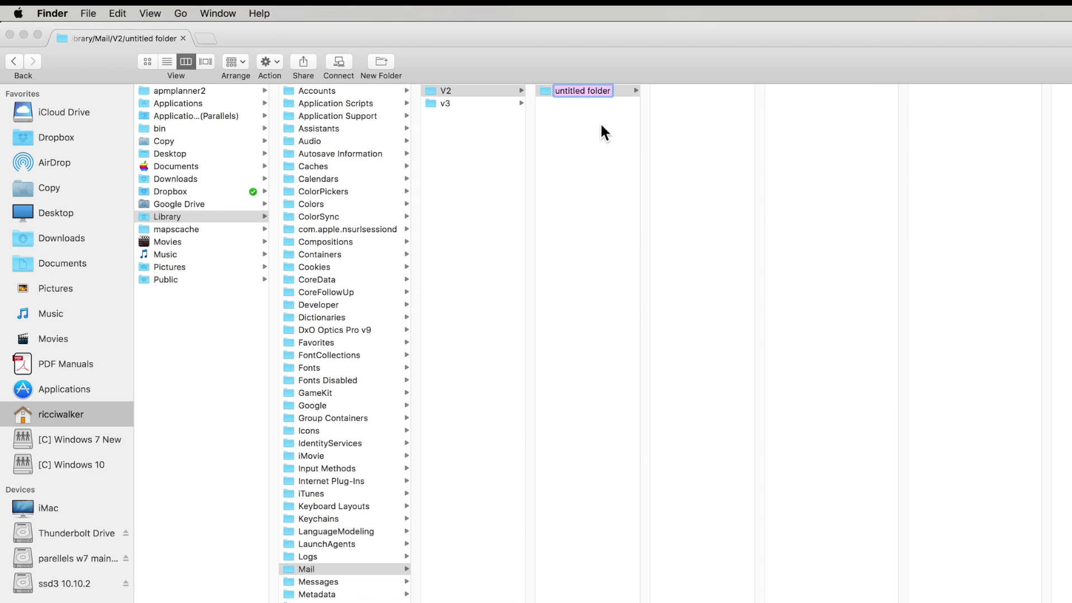
{"action": "type", "text": "mail data"}
{"action": "left_click", "coordinate": [709, 65]}
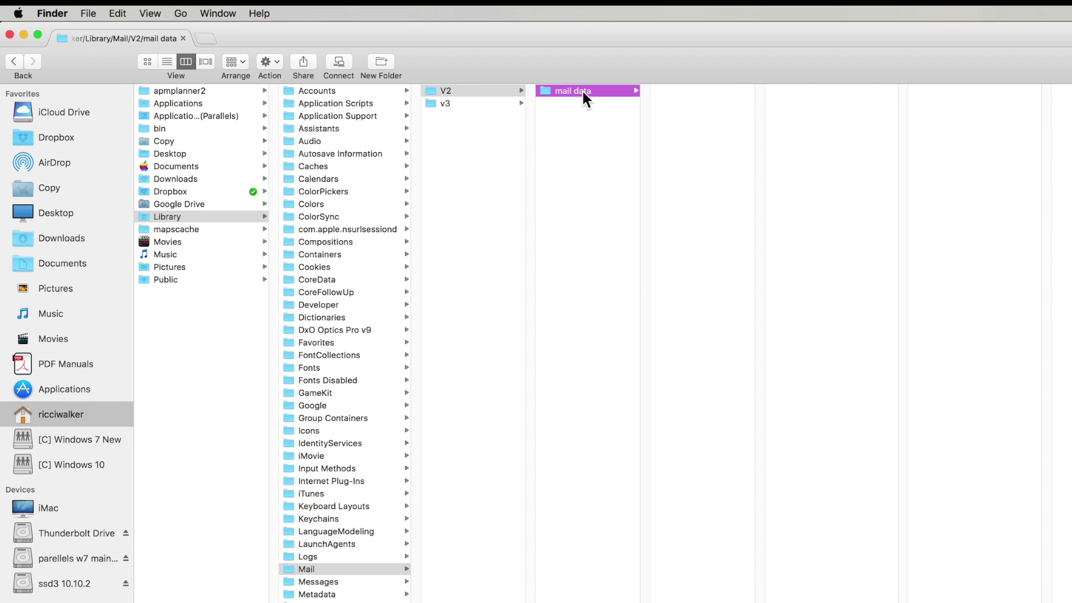
Step: Rename V2's 'mail data' folder to 'maildata', then open v3's MailData folder
{"action": "left_click", "coordinate": [494, 101]}
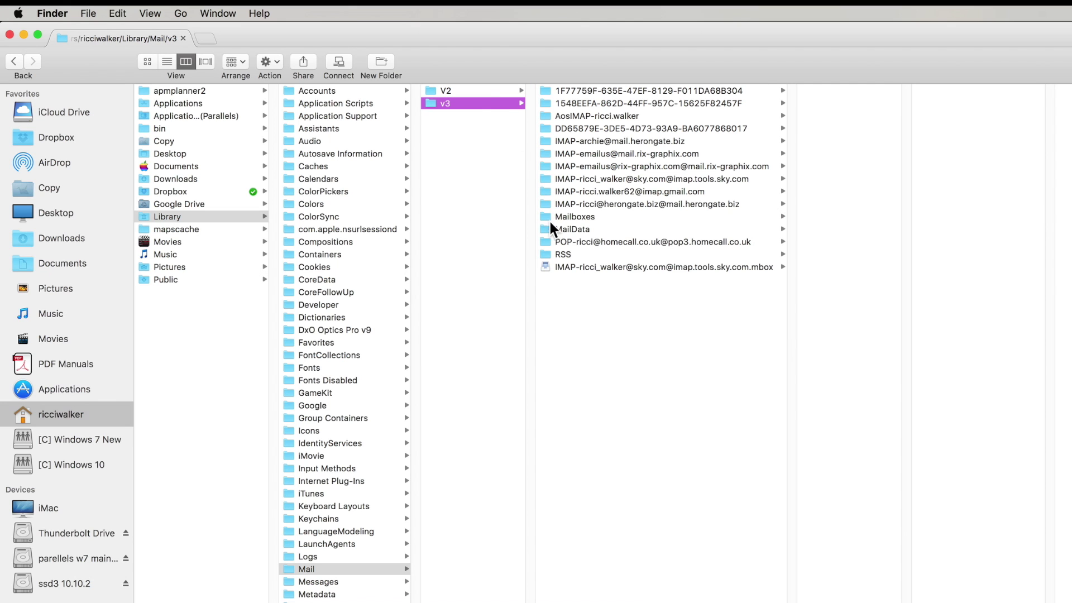
{"action": "left_click", "coordinate": [579, 229]}
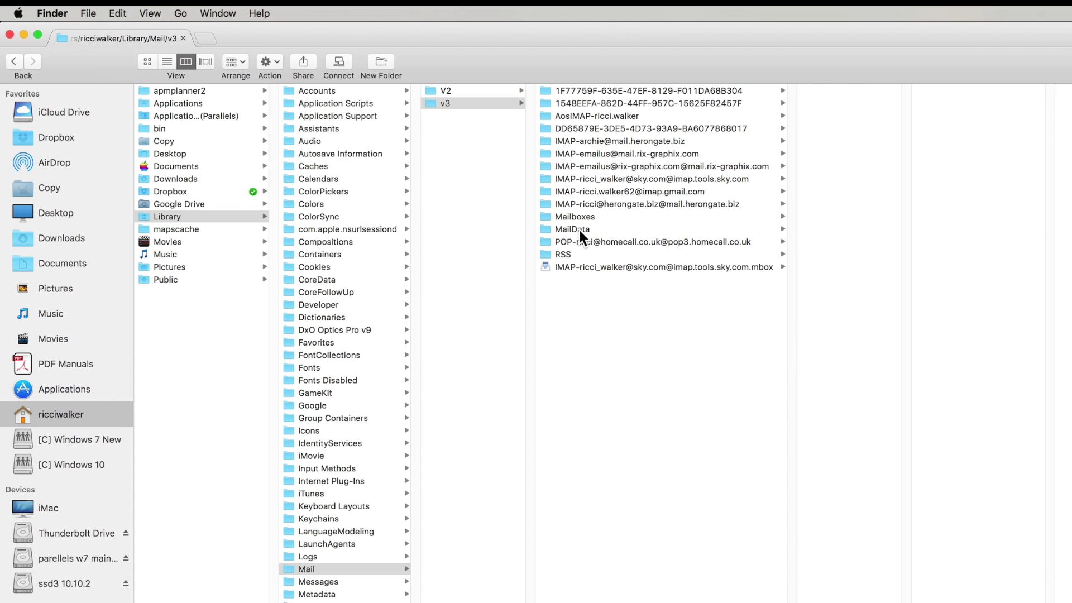
{"action": "left_click", "coordinate": [482, 91]}
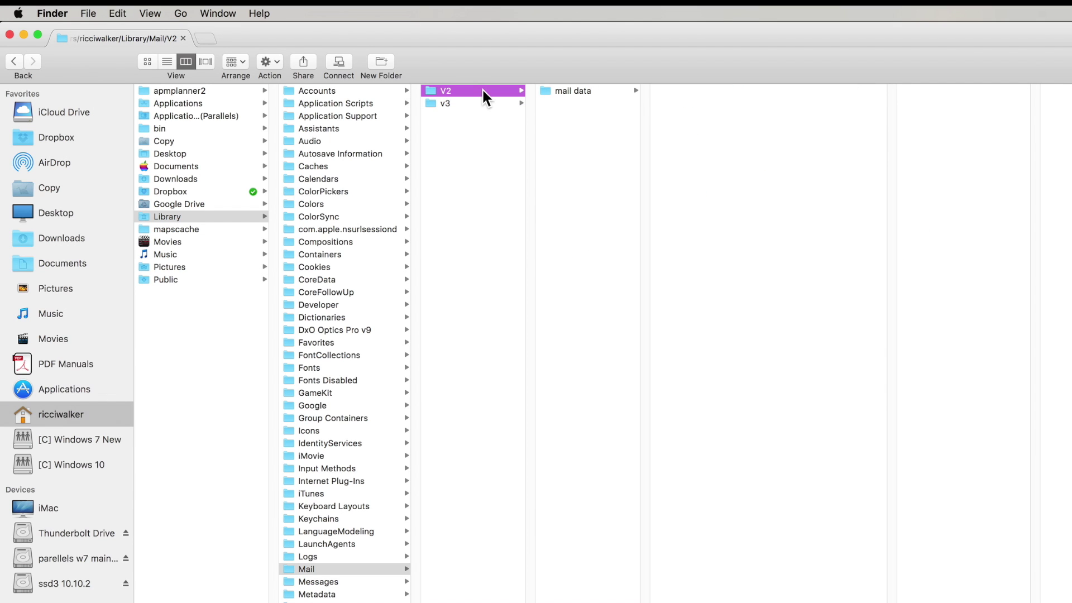
{"action": "left_click", "coordinate": [574, 92]}
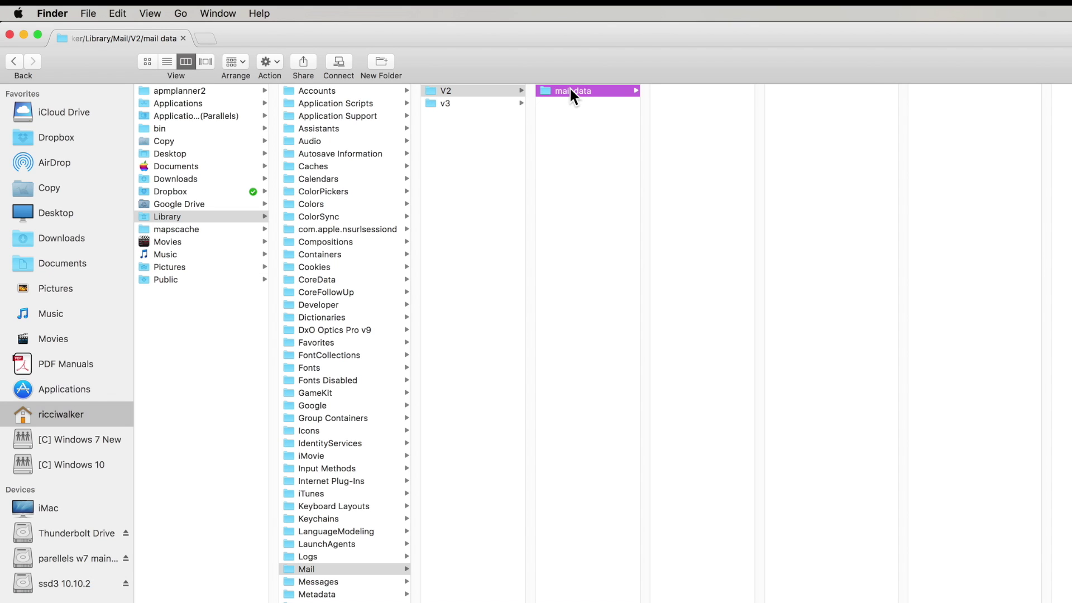
{"action": "left_click", "coordinate": [570, 91]}
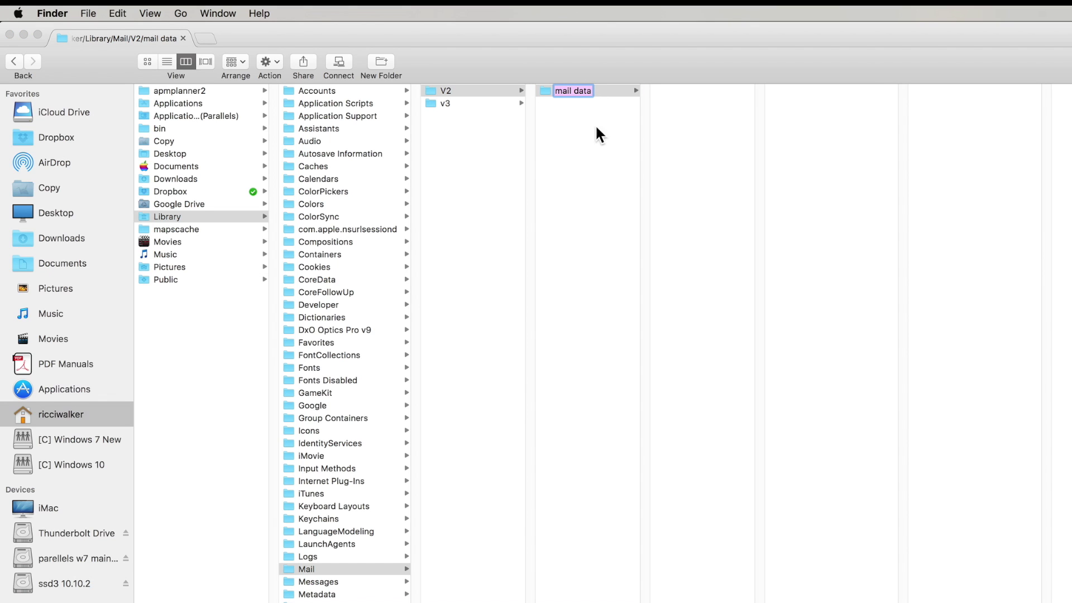
{"action": "left_click", "coordinate": [574, 90]}
{"action": "key", "text": "BackSpace"}
{"action": "key", "text": "Return"}
{"action": "left_click", "coordinate": [473, 103]}
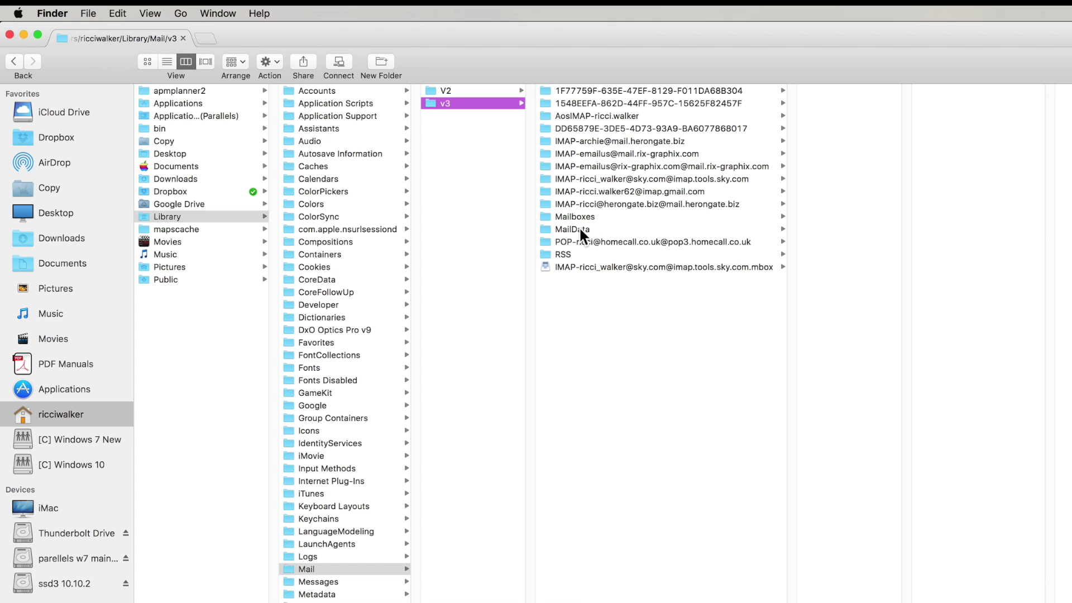
{"action": "left_click", "coordinate": [591, 230]}
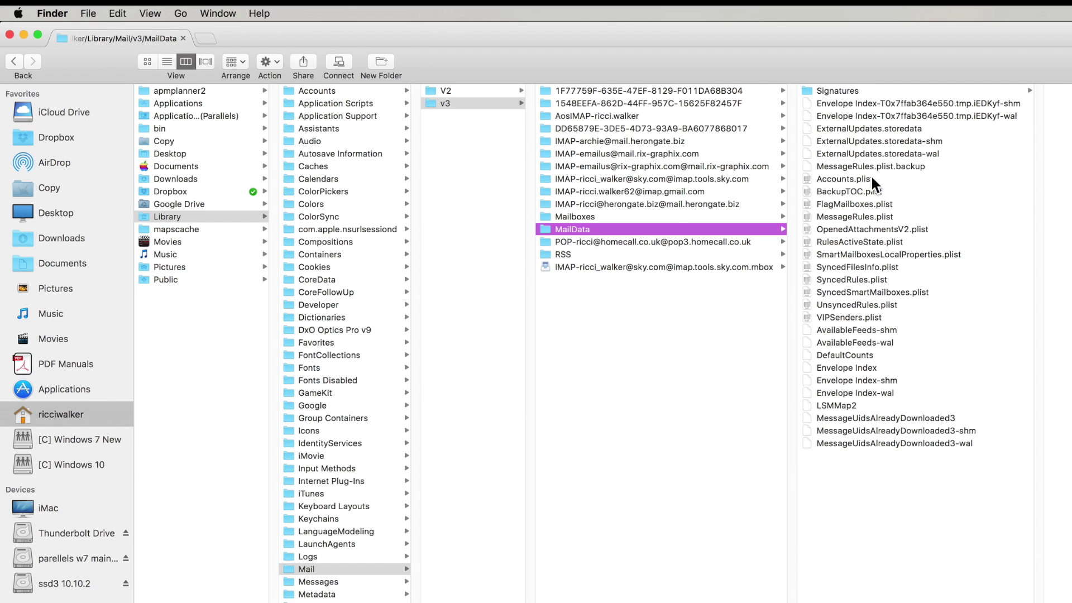
Step: Cut Accounts.plist from v3's MailData and paste it into V2's maildata folder
{"action": "right_click", "coordinate": [838, 180]}
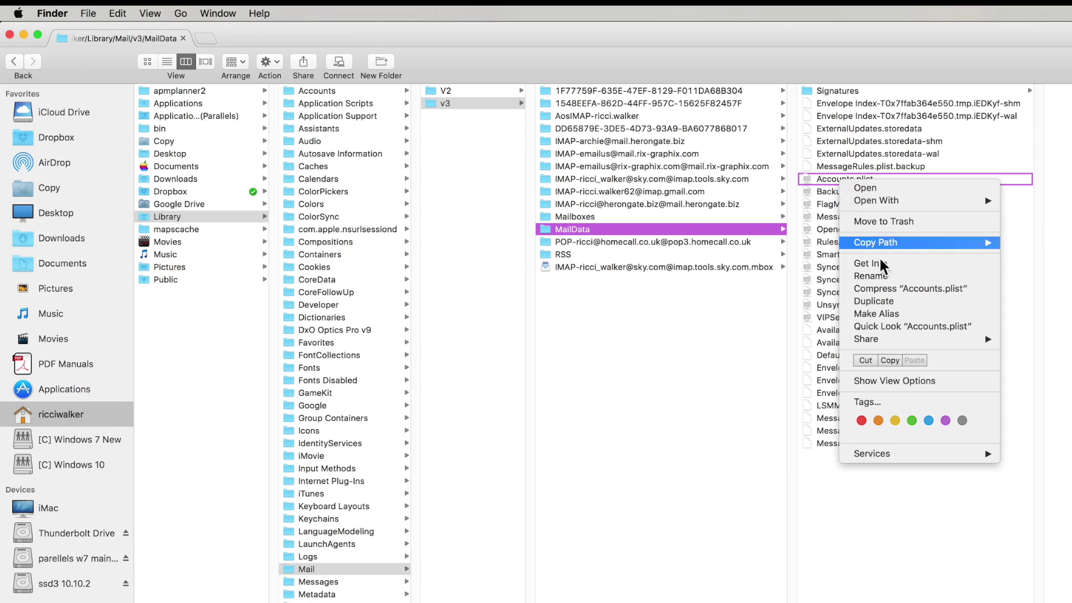
{"action": "left_click", "coordinate": [869, 361]}
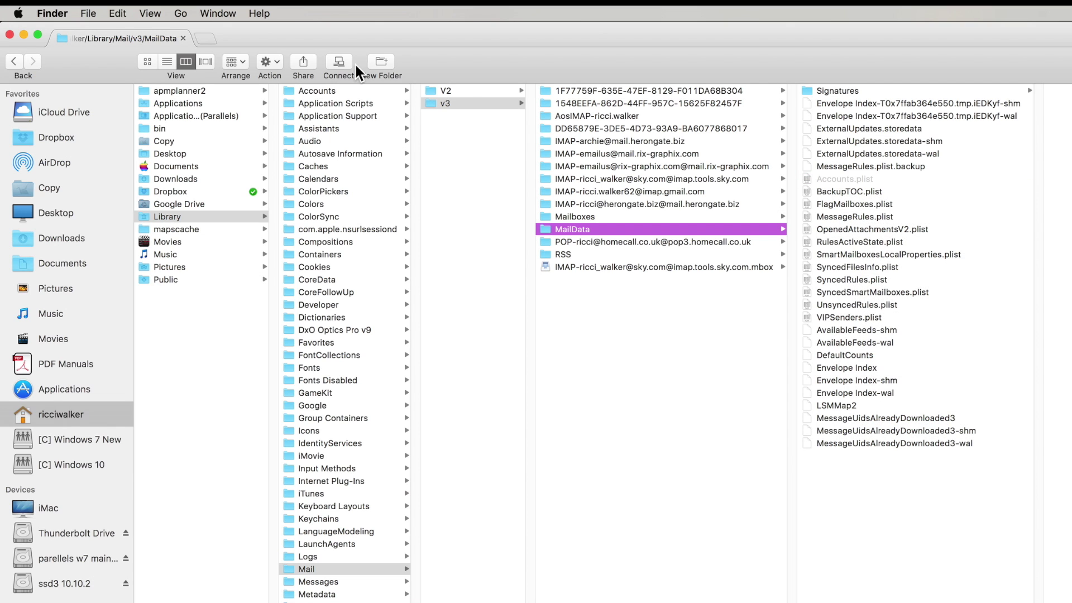
{"action": "left_click", "coordinate": [473, 90]}
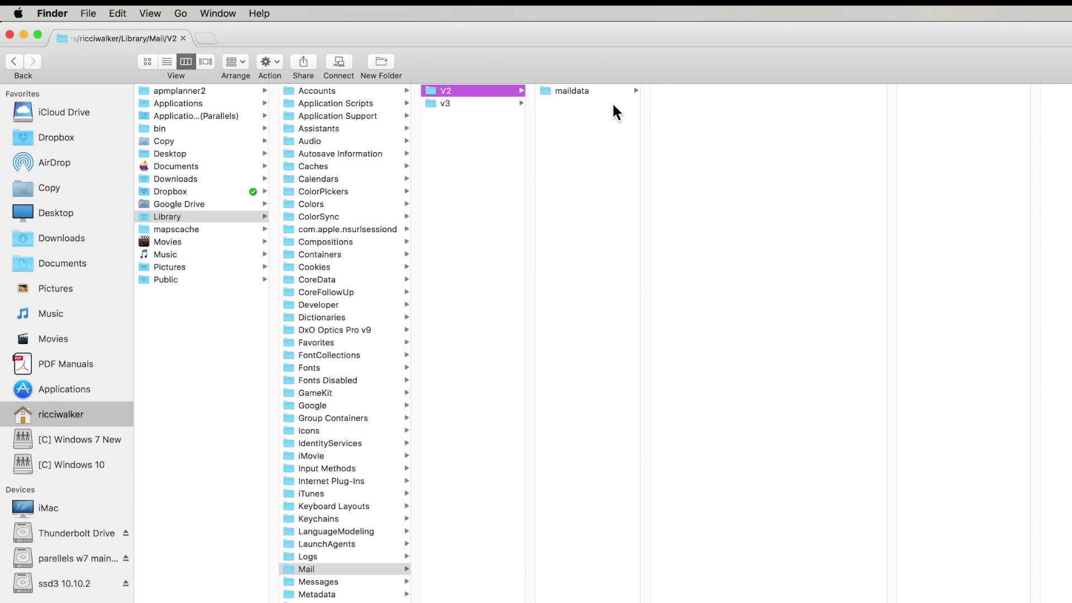
{"action": "left_click", "coordinate": [605, 89]}
{"action": "right_click", "coordinate": [715, 116]}
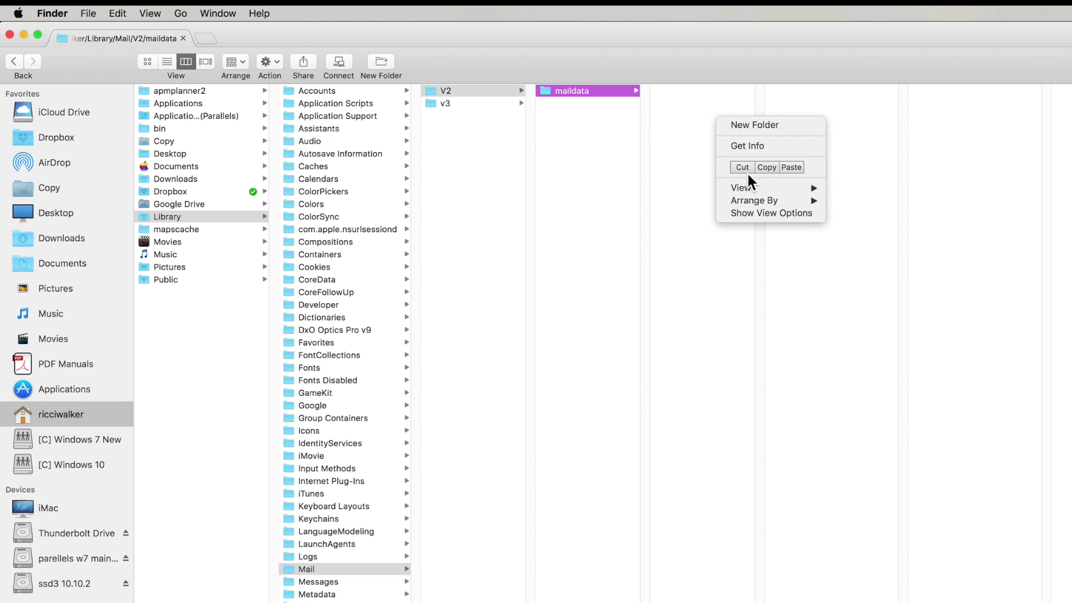
{"action": "left_click", "coordinate": [792, 167]}
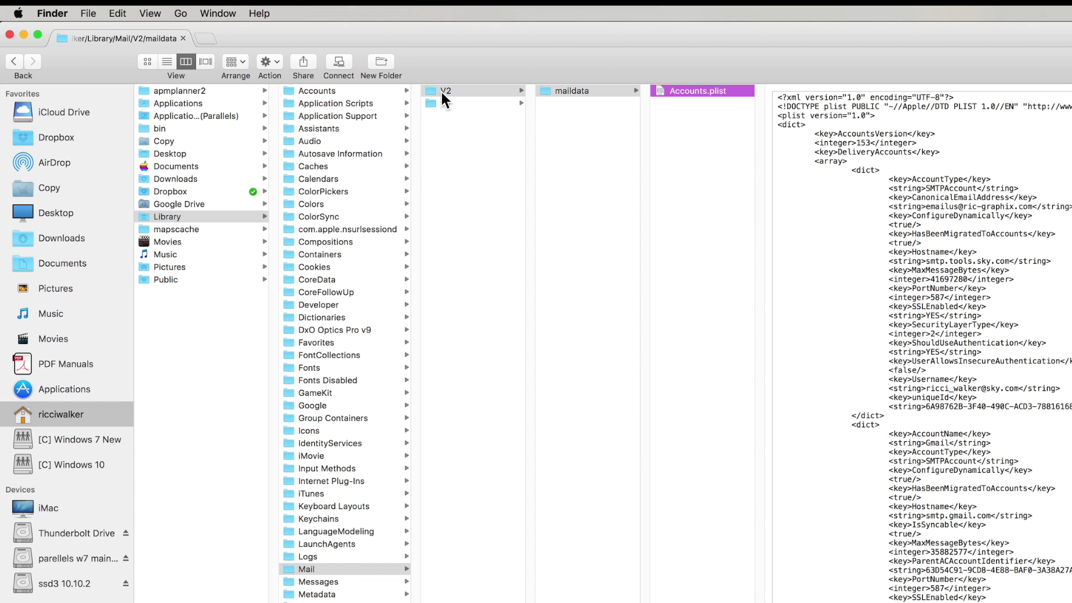
Step: Verify Accounts.plist is gone from v3's MailData and now sits in V2's maildata
{"action": "left_click", "coordinate": [452, 102]}
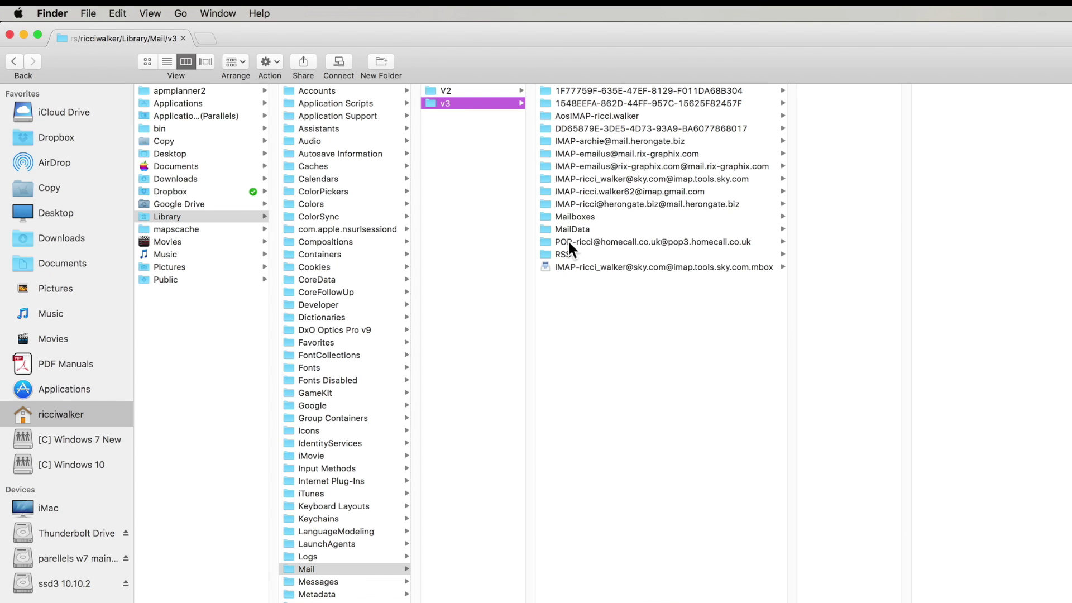
{"action": "left_click", "coordinate": [571, 229]}
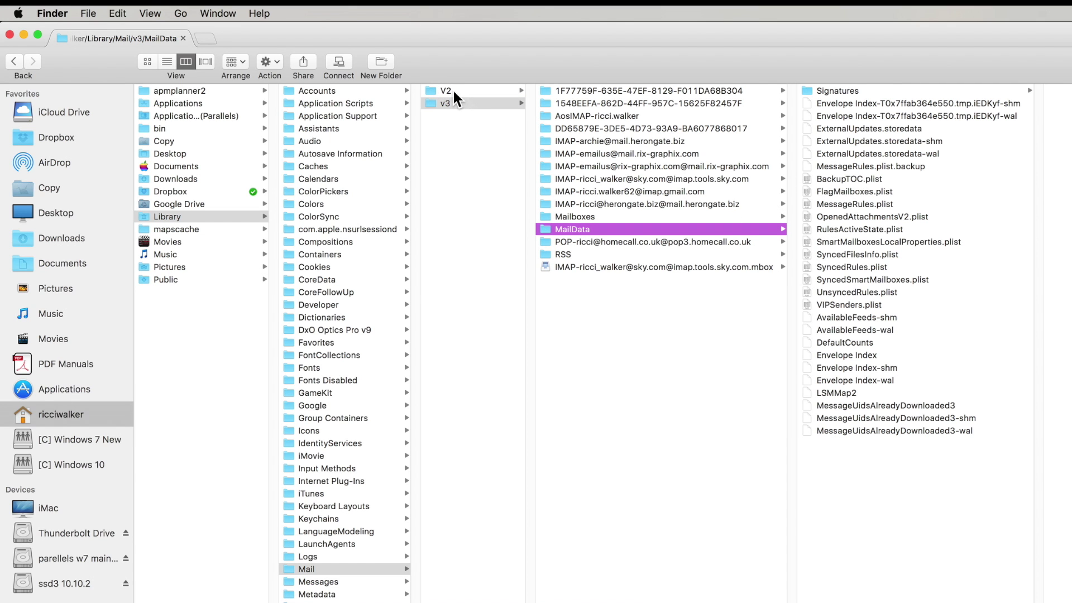
{"action": "left_click", "coordinate": [498, 90]}
{"action": "left_click", "coordinate": [572, 92]}
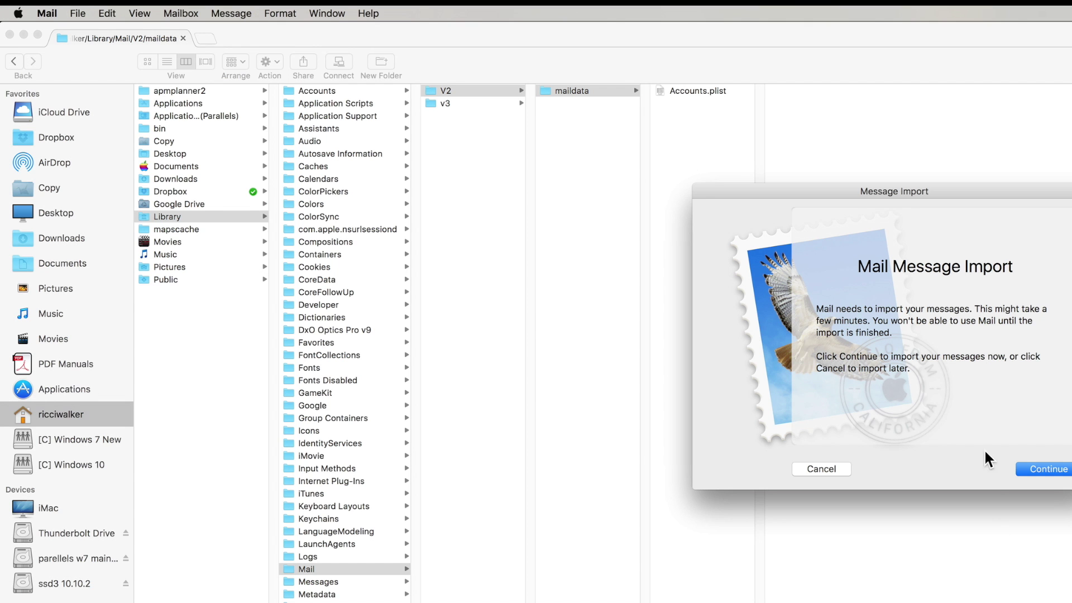
Step: Continue the Mail message import and check the Inbox, Trash and Junk mailboxes
{"action": "left_click", "coordinate": [1050, 469]}
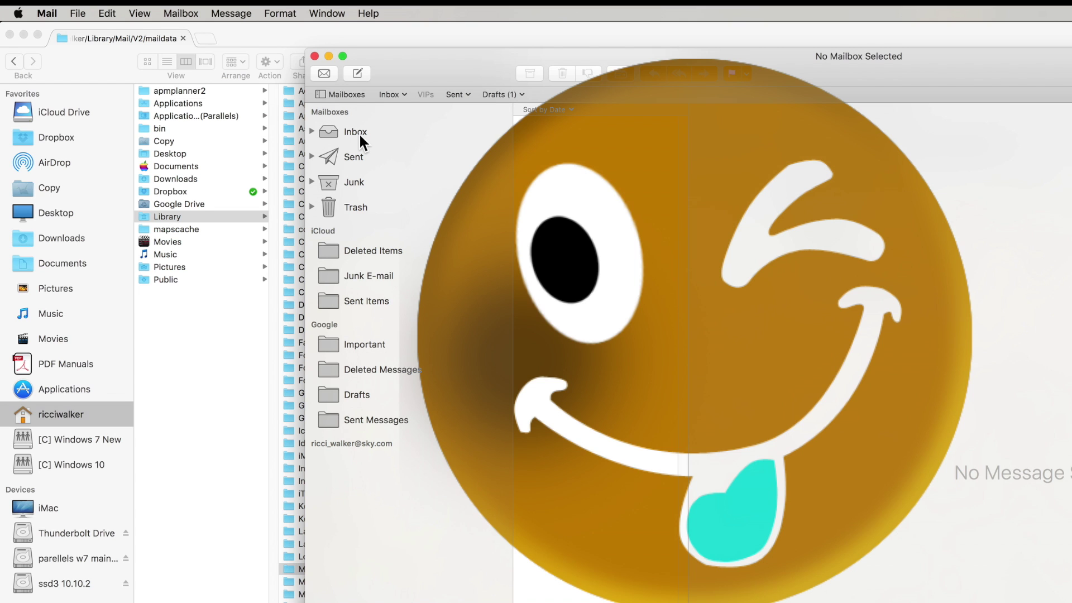
{"action": "left_click", "coordinate": [359, 133]}
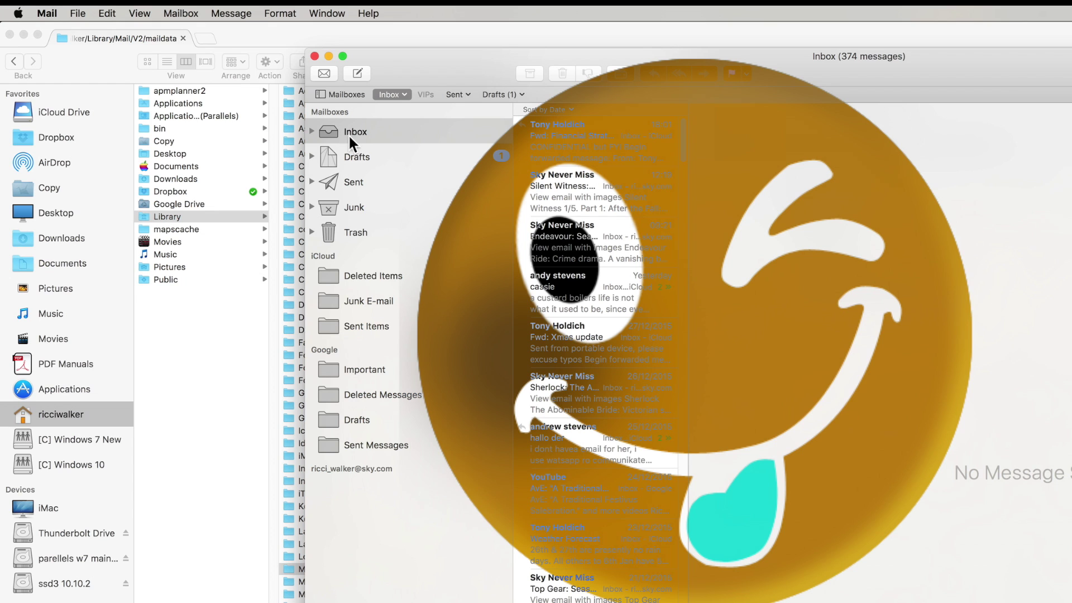
{"action": "left_click", "coordinate": [367, 230]}
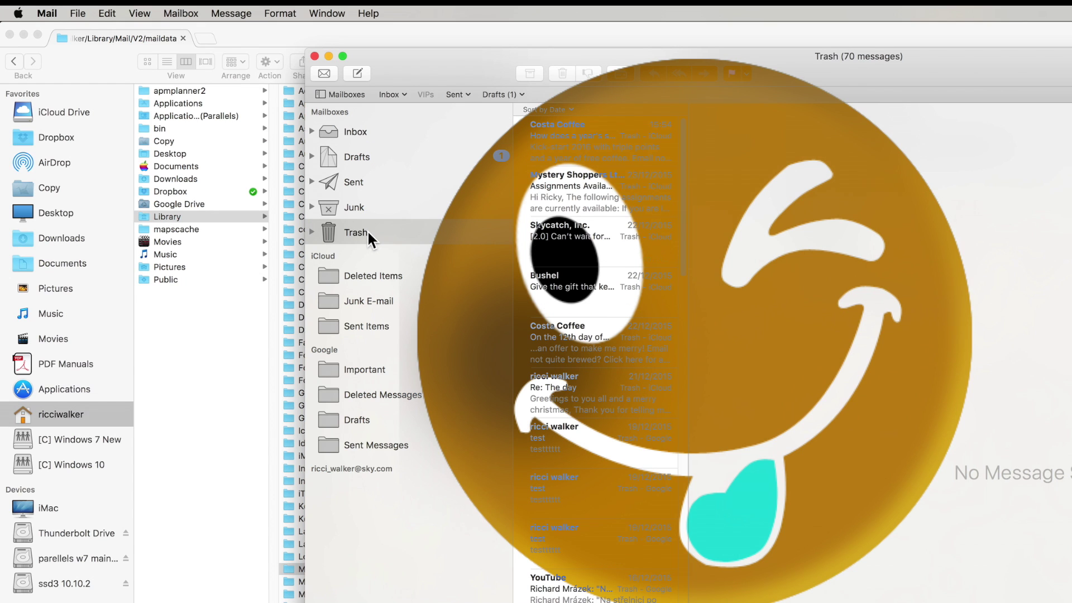
{"action": "left_click", "coordinate": [360, 214]}
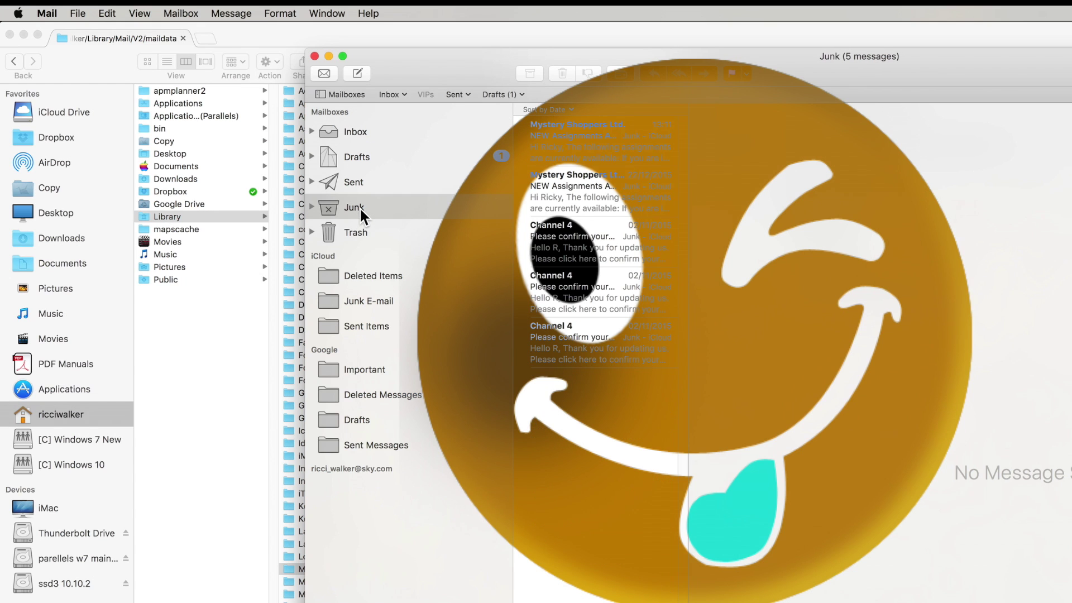